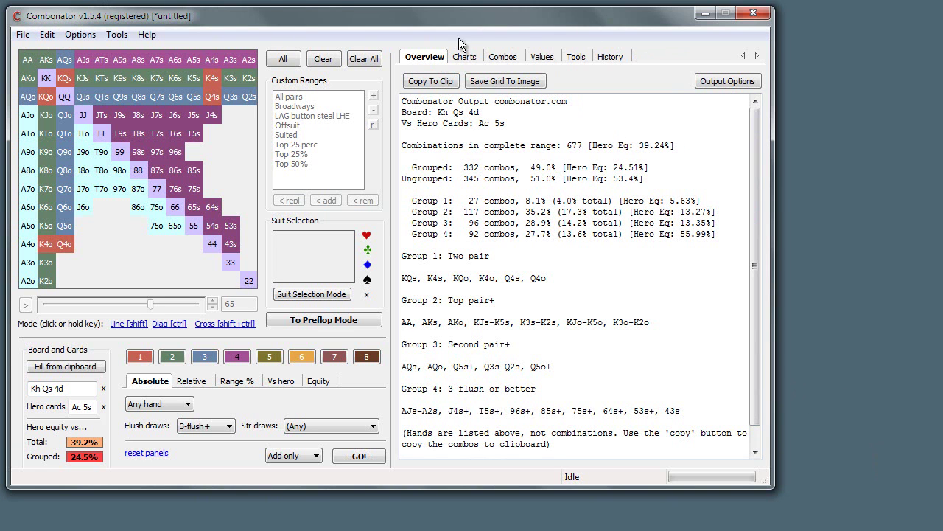
Examine the overview's grouped combination counts, group percentages and hero equities, and the hands listed under Group 1.
click(438, 61)
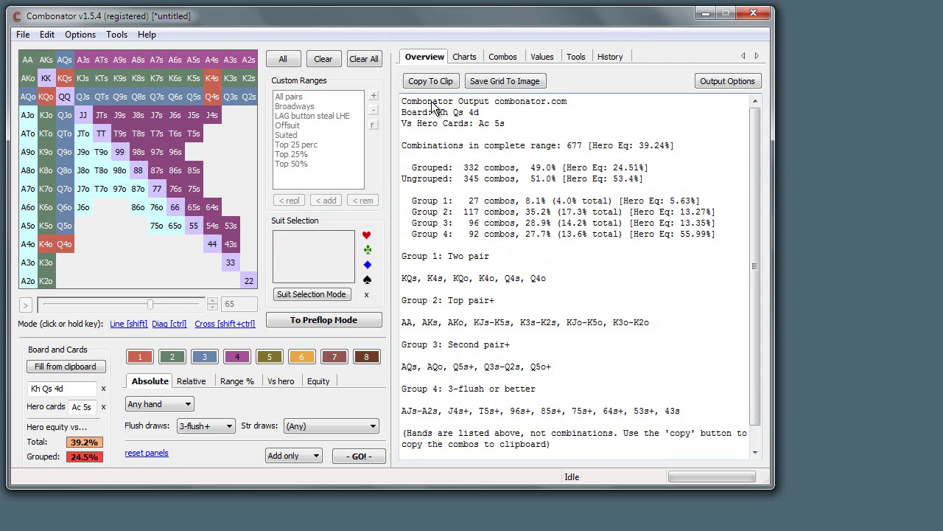
click(660, 212)
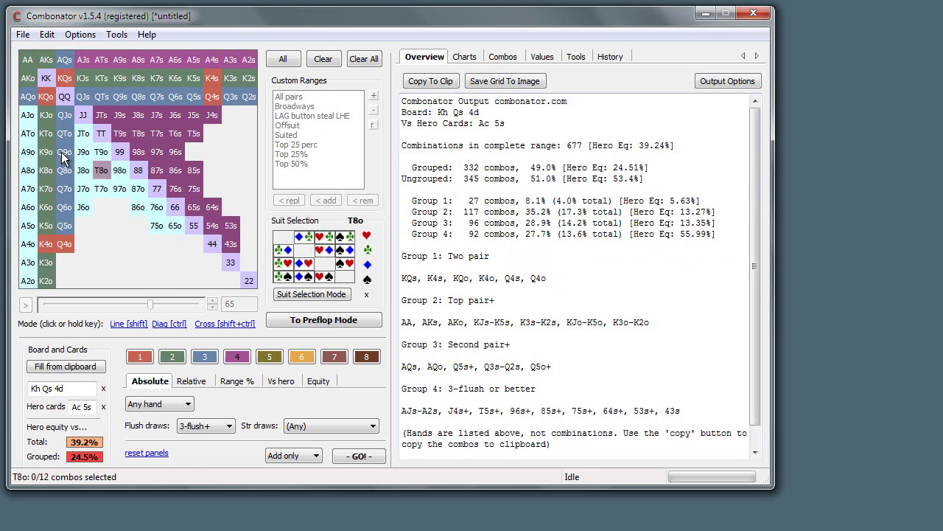
mouse_move(752, 151)
mouse_down()
mouse_move(757, 171)
mouse_move(756, 151)
mouse_up()
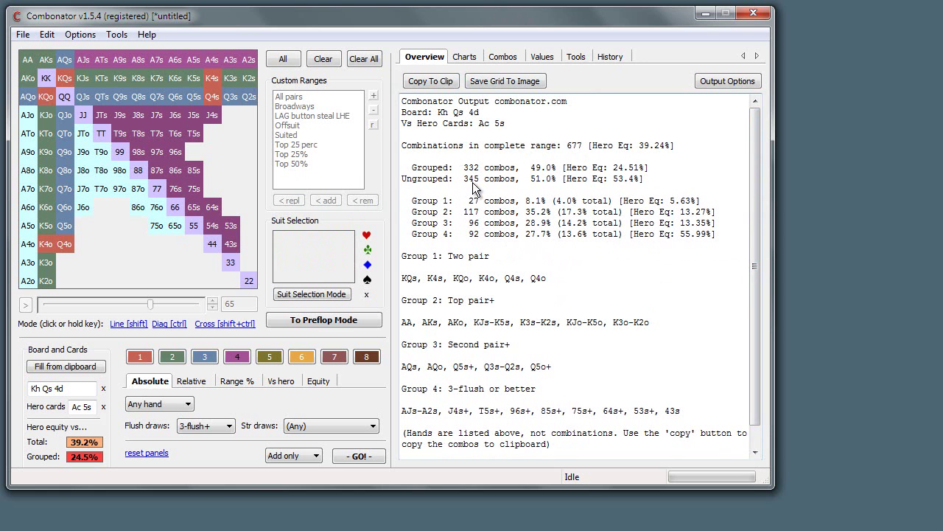
drag(418, 168, 643, 168)
click(642, 168)
drag(417, 201, 649, 235)
click(735, 232)
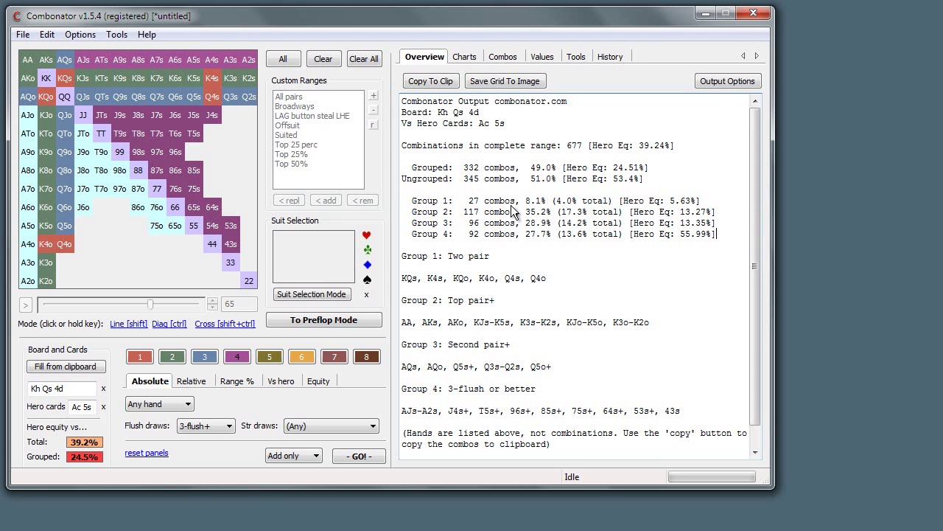
drag(530, 201, 613, 203)
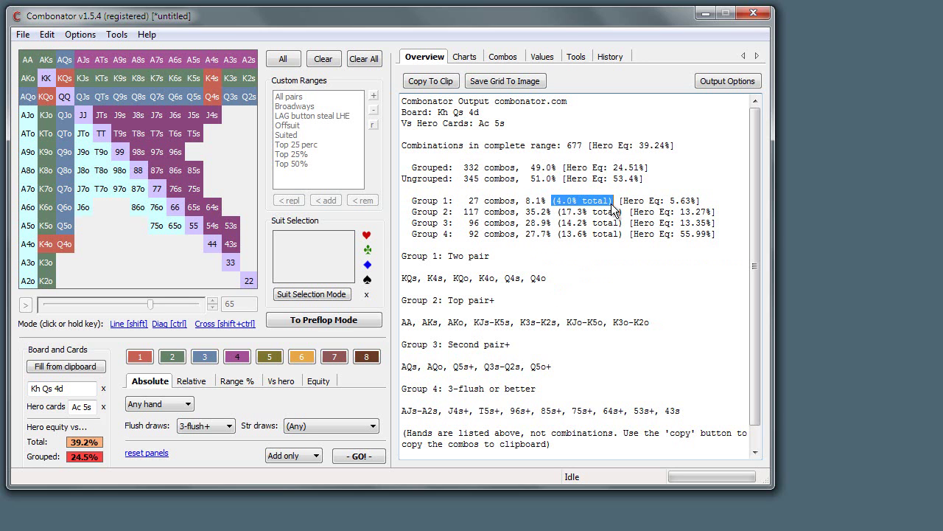
click(585, 333)
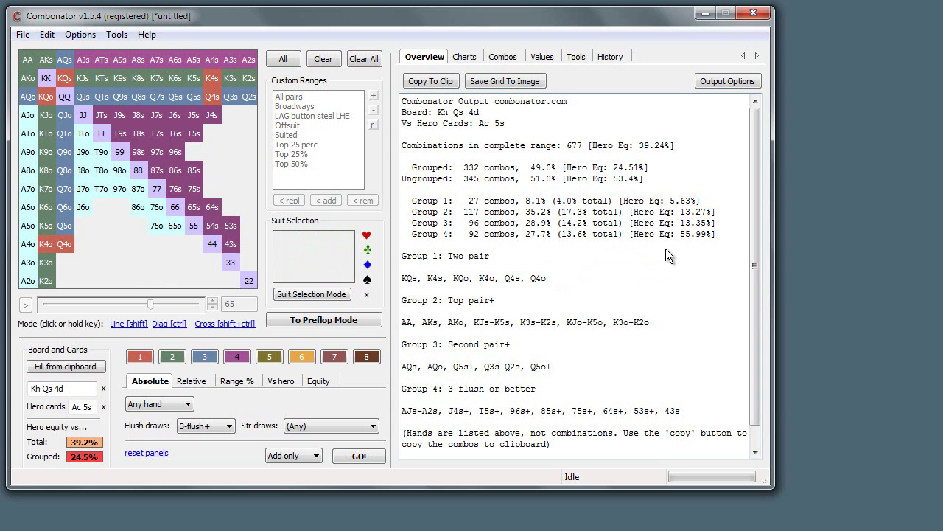
drag(671, 202, 686, 202)
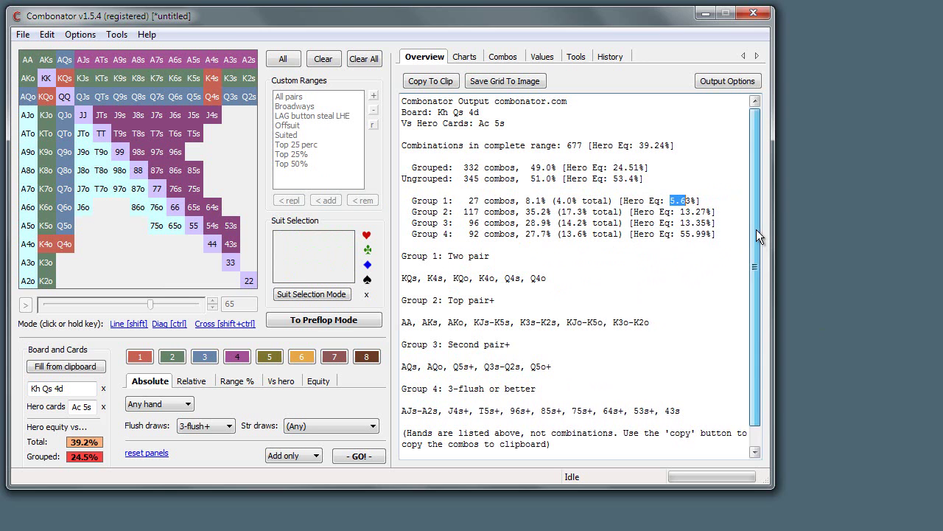
scroll(756, 225, down, 1)
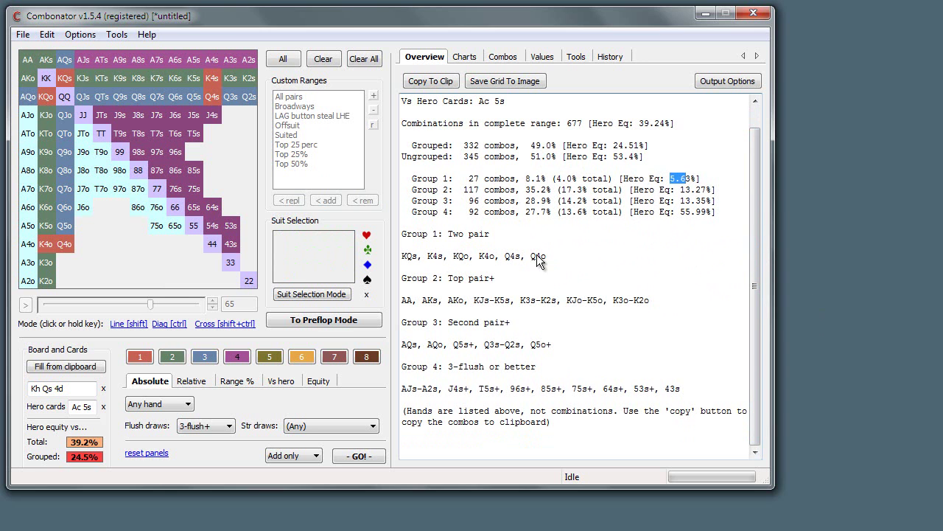
drag(544, 256, 367, 257)
click(679, 300)
click(549, 243)
Give Group 1 the custom name "Good hangs".
right_click(144, 359)
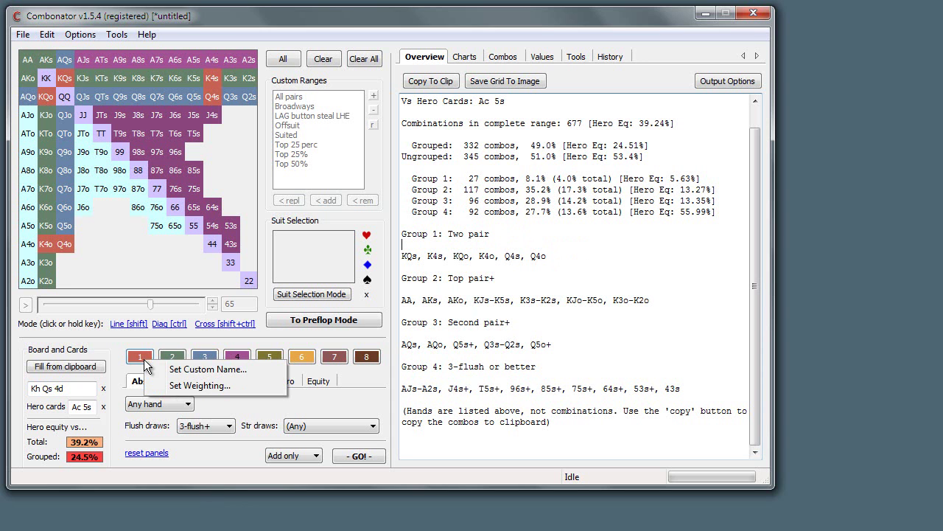
click(214, 371)
text(Go)
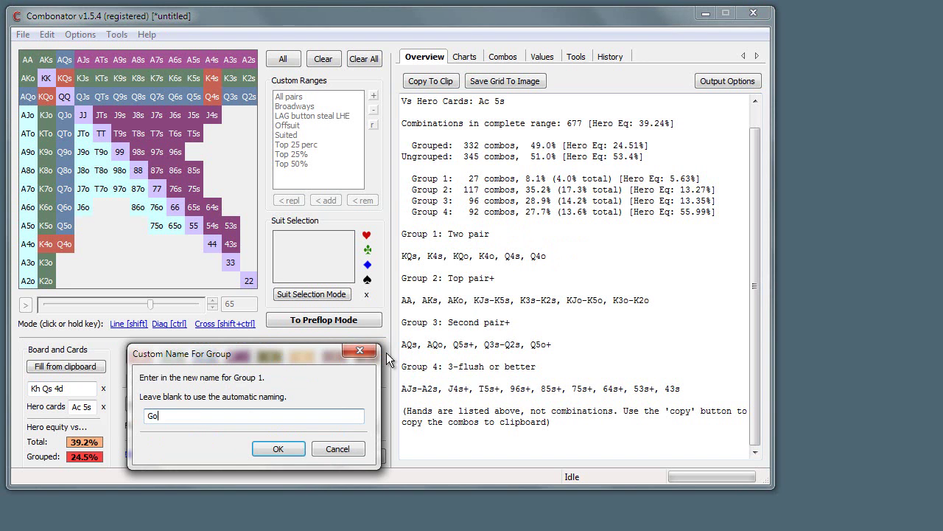
text(od hangs)
key(Return)
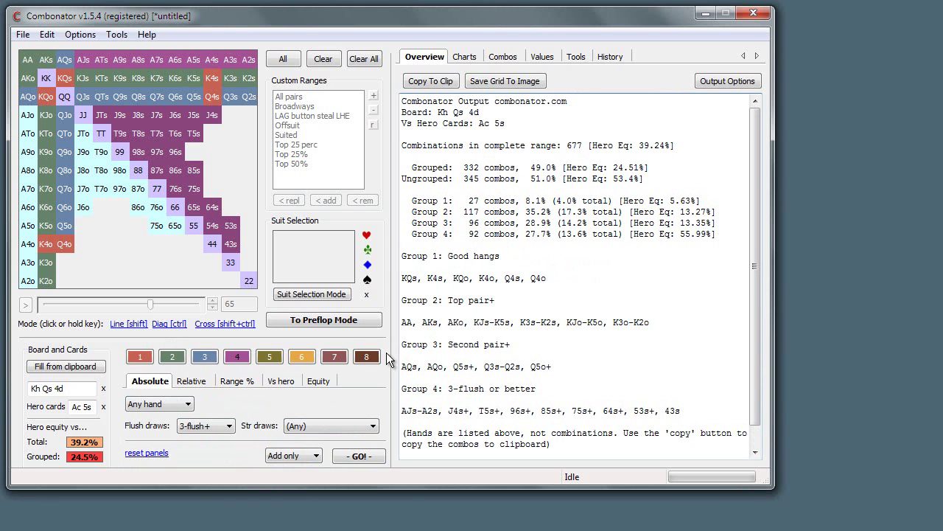
Correct the custom name of Group 1 to "Good hands".
right_click(145, 355)
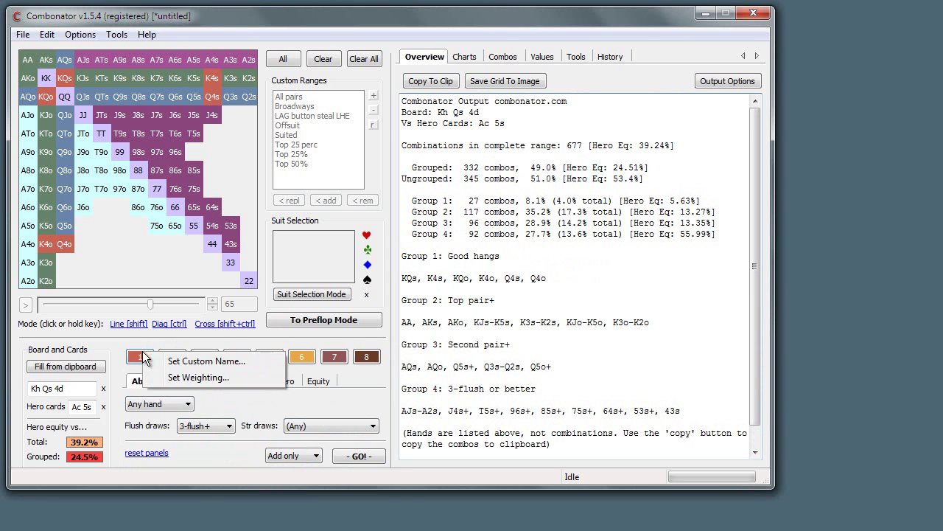
click(188, 362)
key(End)
key(BackSpace)
key(BackSpace)
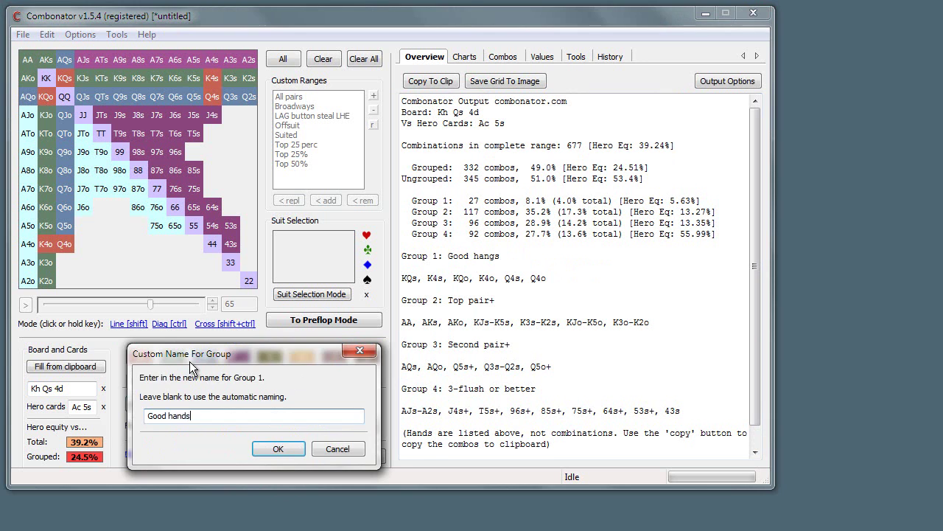
text(ds)
key(Return)
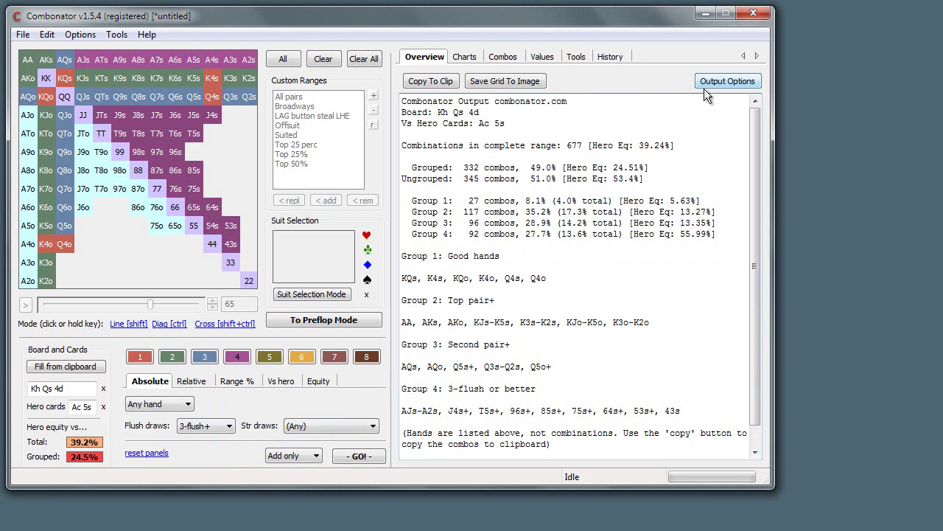
Look through the output options for changing group names and setting group weights.
click(728, 81)
mouse_move(761, 104)
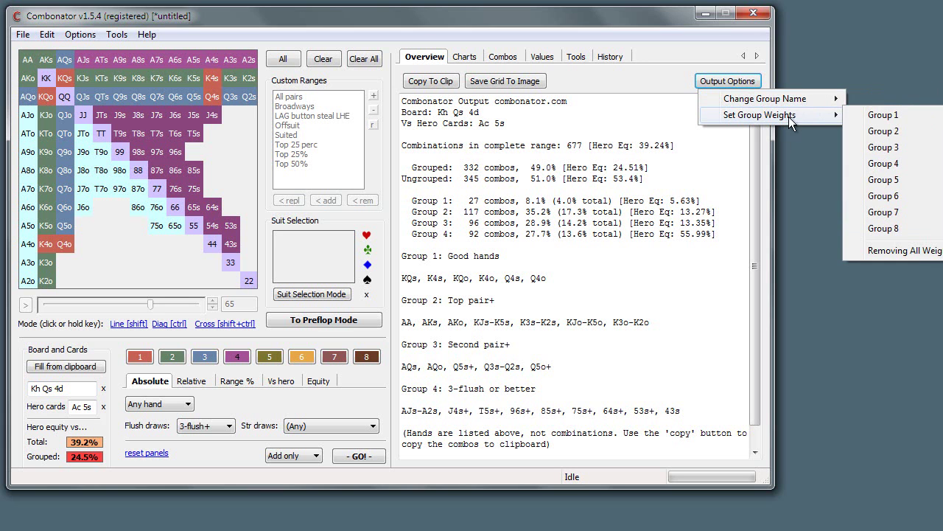
click(339, 250)
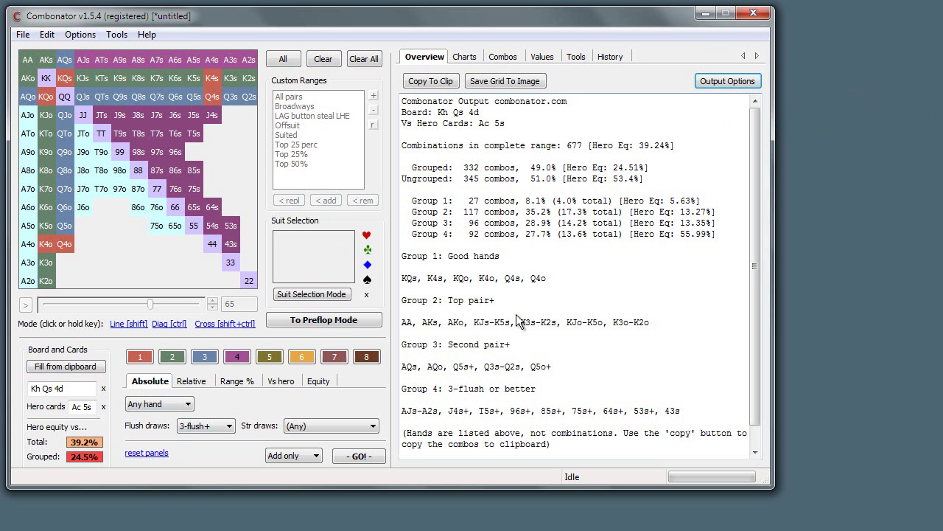
Read the closing note about hands versus combinations in the overview, and examine the Group 4 hand list.
drag(752, 164, 757, 219)
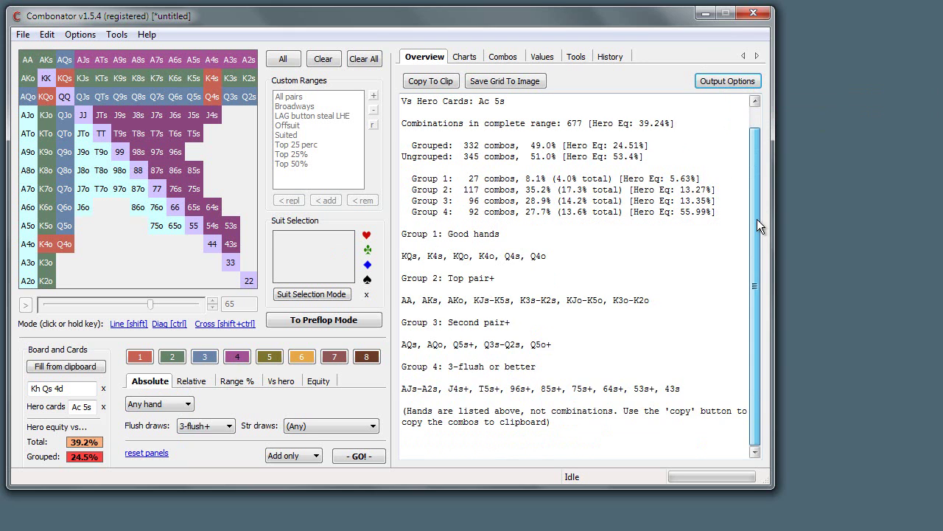
drag(623, 435, 420, 411)
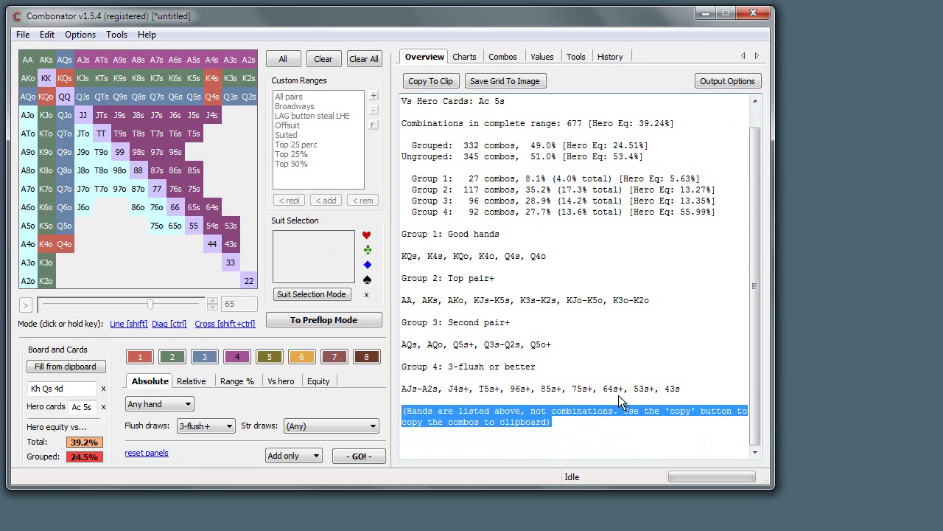
click(630, 440)
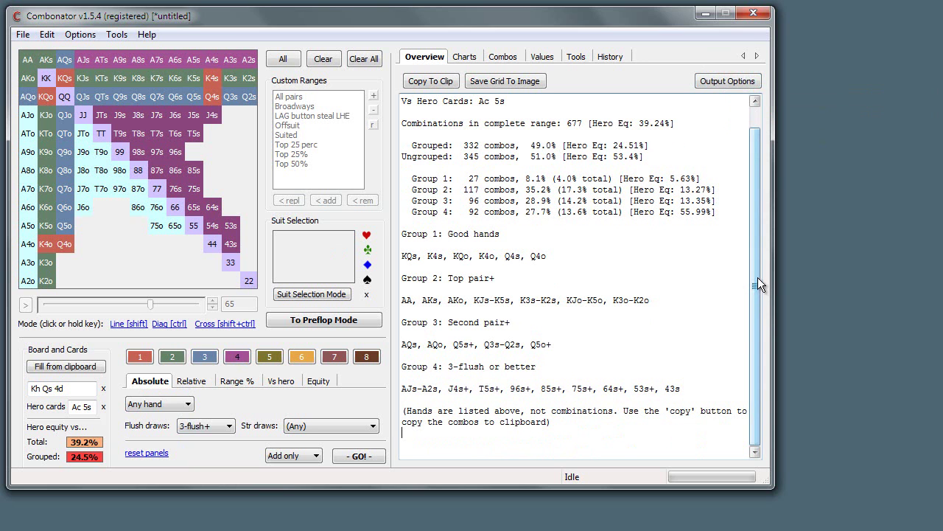
drag(757, 278, 752, 249)
drag(444, 389, 564, 392)
click(549, 398)
drag(403, 411, 443, 413)
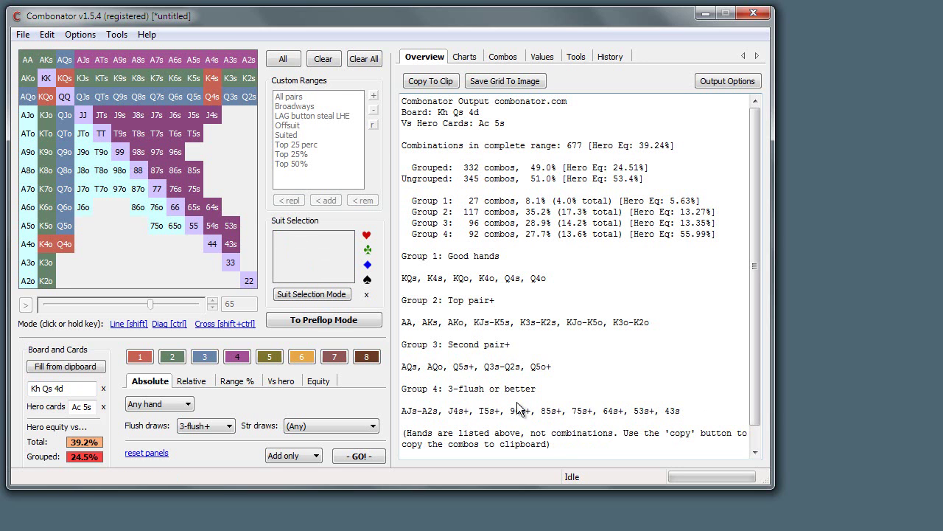
drag(756, 388, 455, 140)
Copy the overview output as plain text and paste it into a new Notepad document.
click(429, 84)
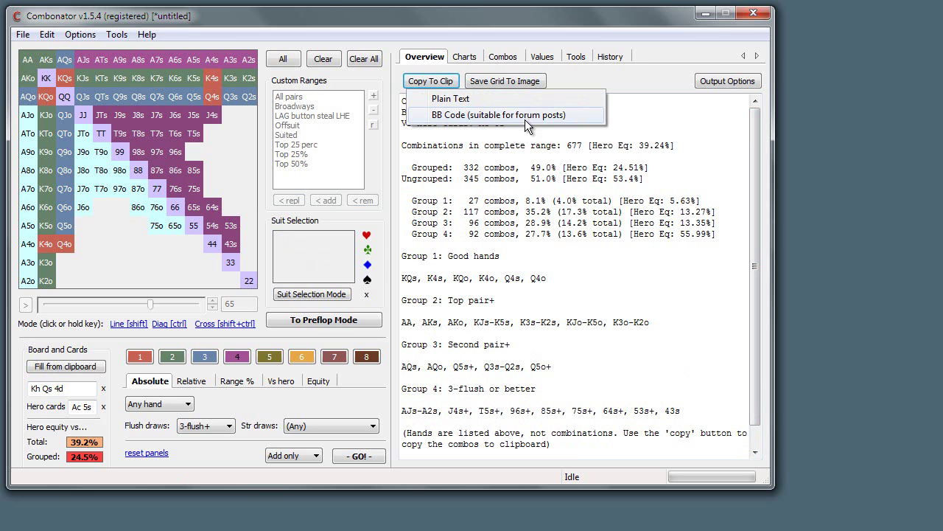
click(472, 99)
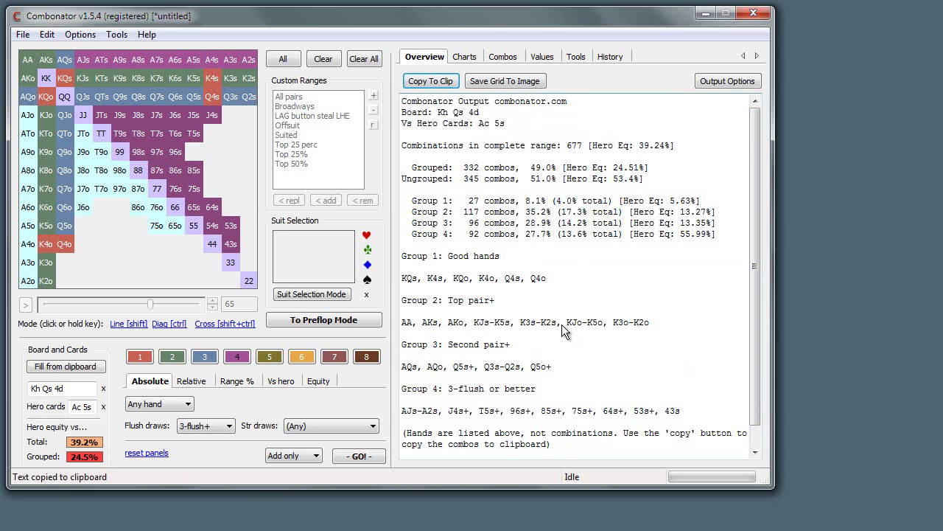
key(alt+space)
text(notepa)
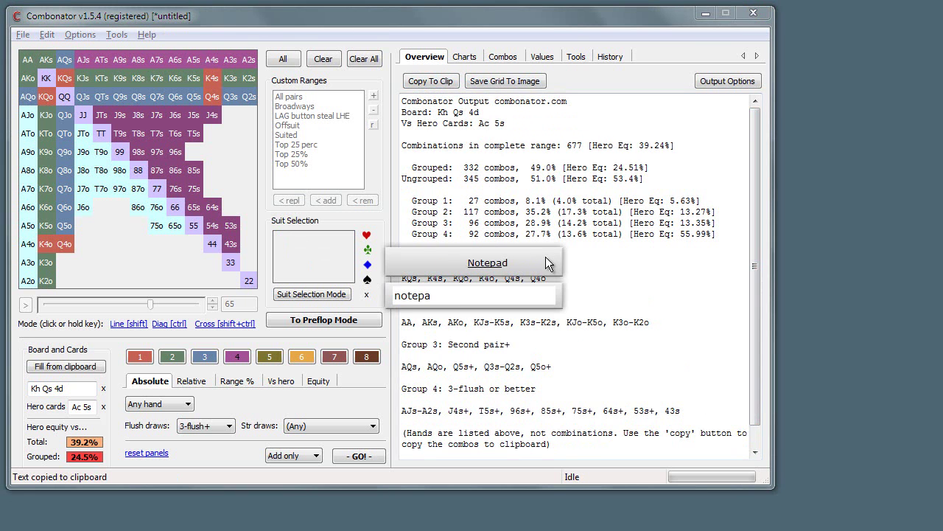
key(Return)
key(ctrl+v)
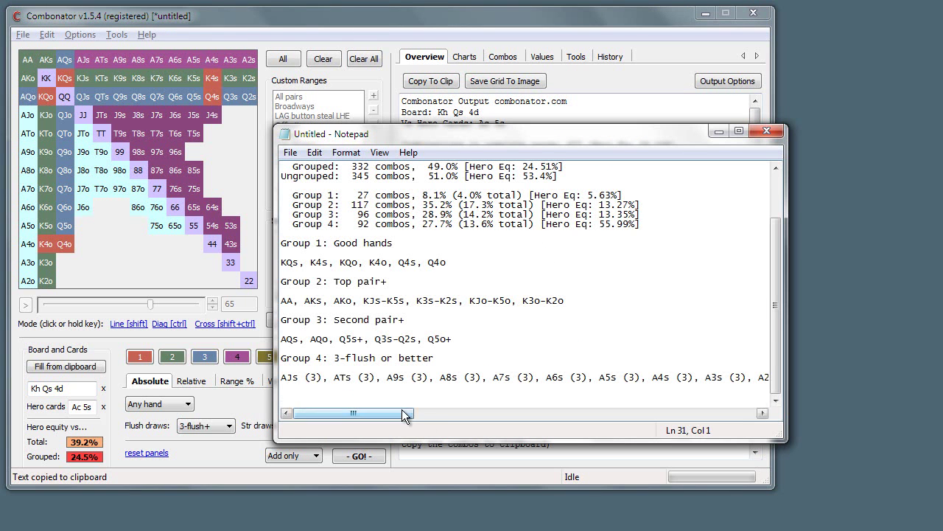
Examine the AJs combination entry under Group 4 in the pasted text, and close Notepad without saving.
drag(286, 377, 381, 376)
click(305, 370)
drag(304, 376, 281, 377)
click(301, 378)
drag(336, 409, 253, 443)
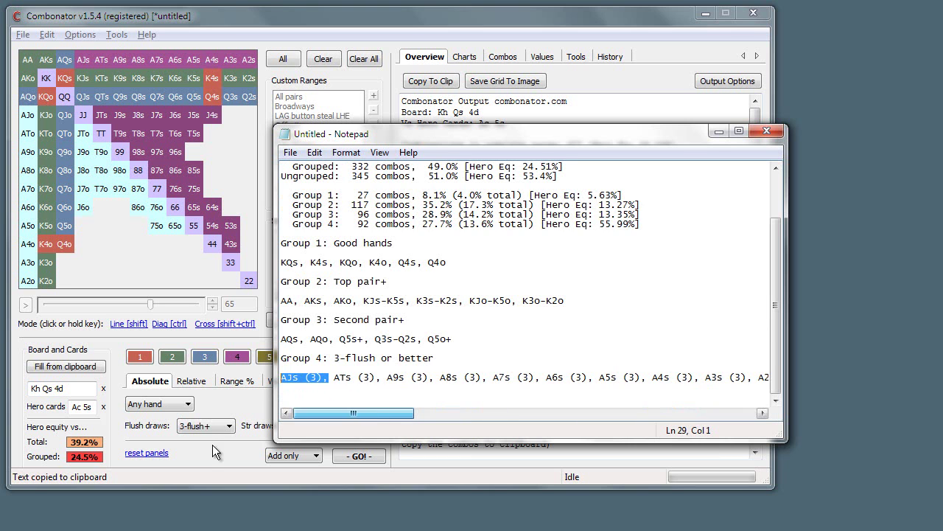
click(781, 131)
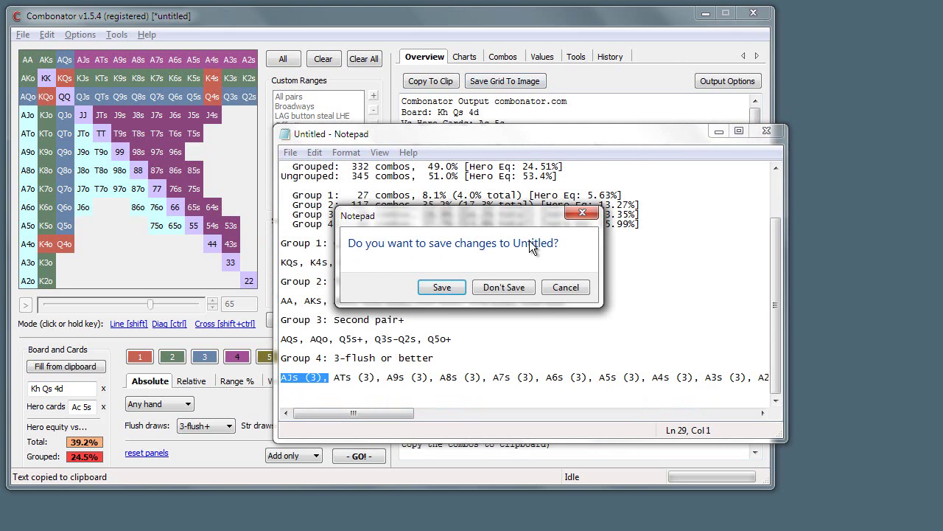
click(510, 287)
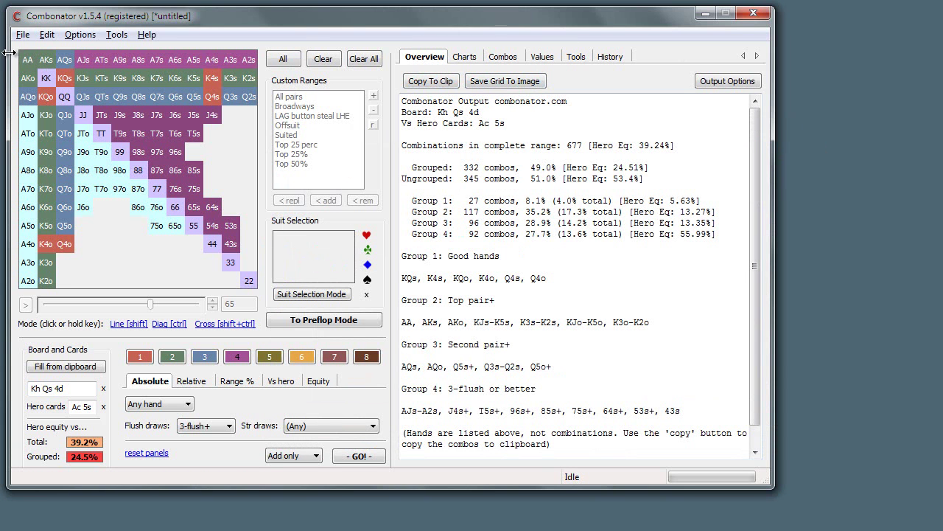
click(492, 80)
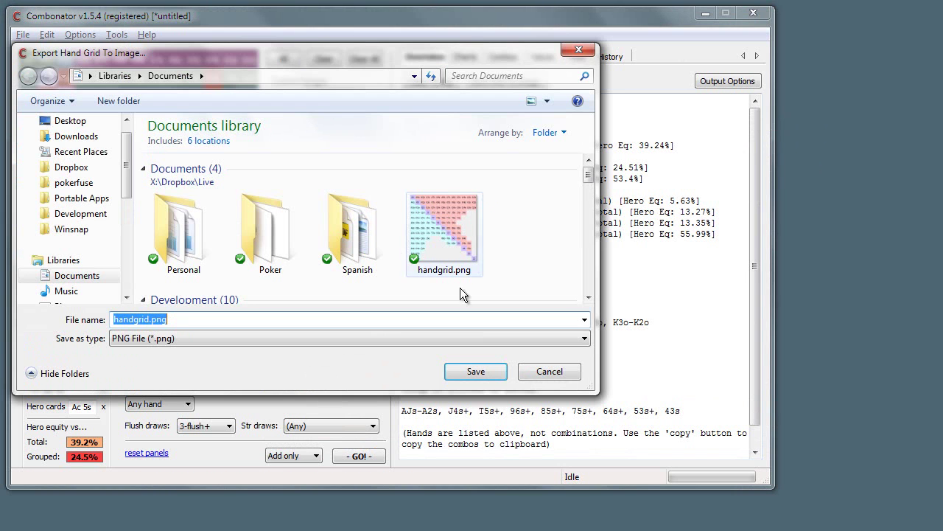
click(209, 317)
click(564, 371)
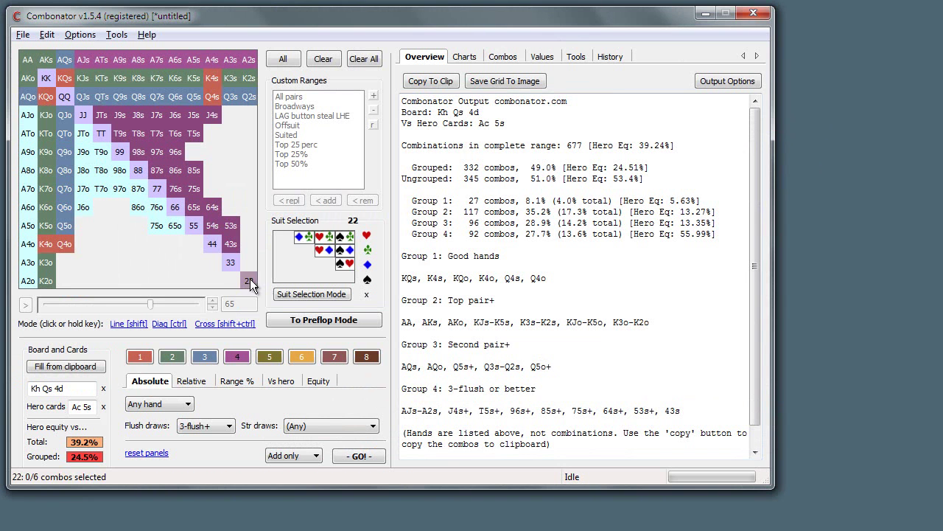
Examine the hands listed under Group 2, Top pair+, in the overview.
click(675, 313)
click(662, 324)
drag(440, 324, 650, 325)
click(596, 324)
drag(411, 324, 603, 325)
click(603, 325)
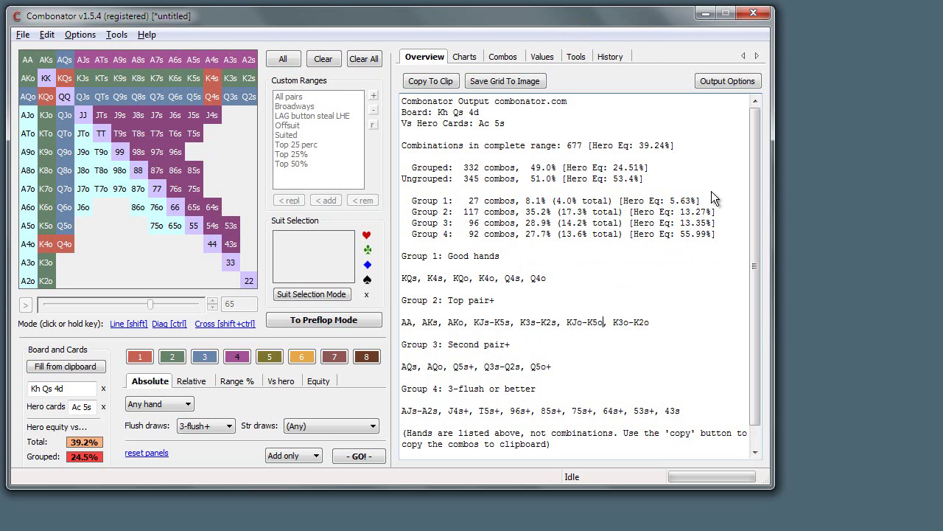
Open the Combos view and examine the range notation listed for the complete range.
click(506, 55)
drag(720, 230, 401, 97)
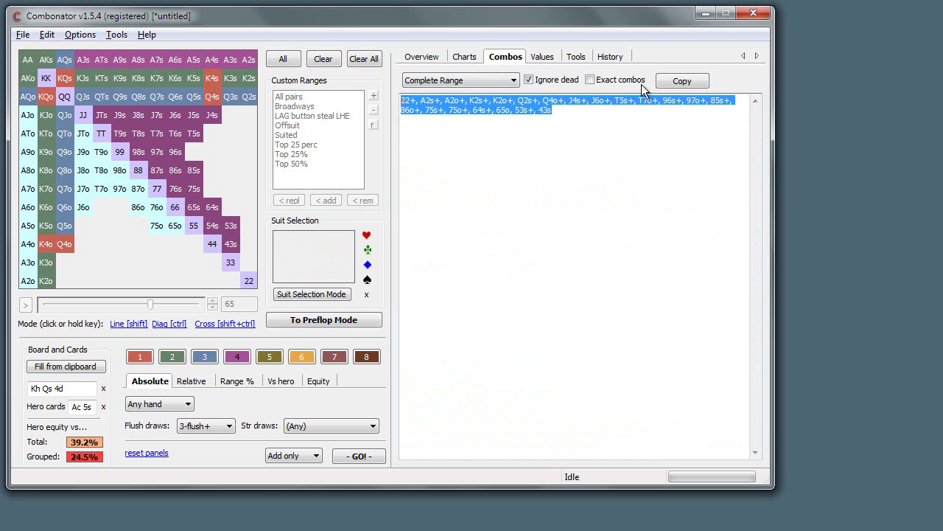
click(539, 113)
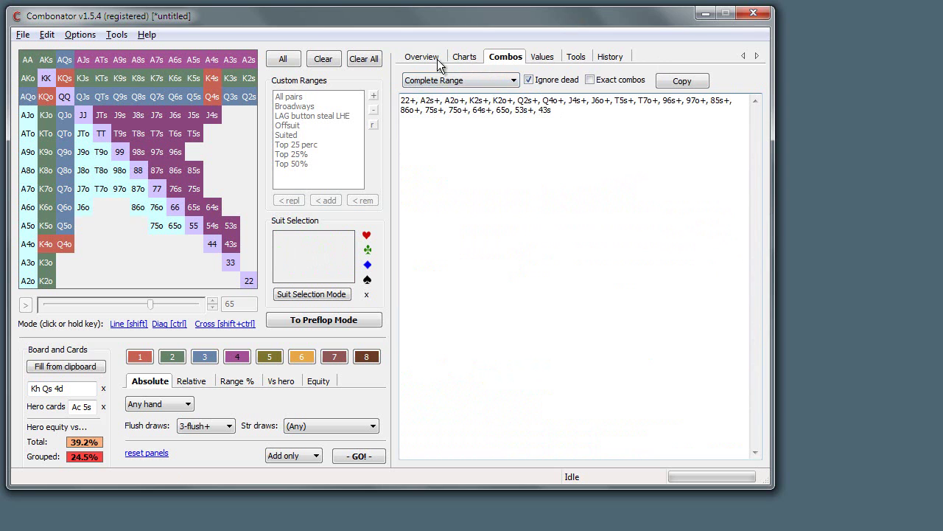
mouse_move(418, 101)
mouse_down()
mouse_move(389, 101)
mouse_move(402, 103)
mouse_up()
click(442, 105)
Turn on exact combos to check the complete range's individual hands, and turn the option off again.
click(629, 82)
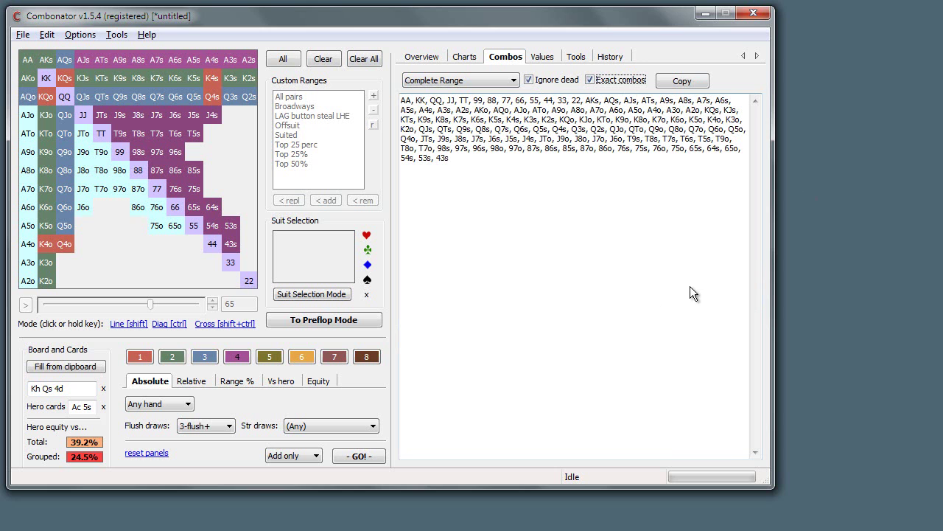
click(402, 109)
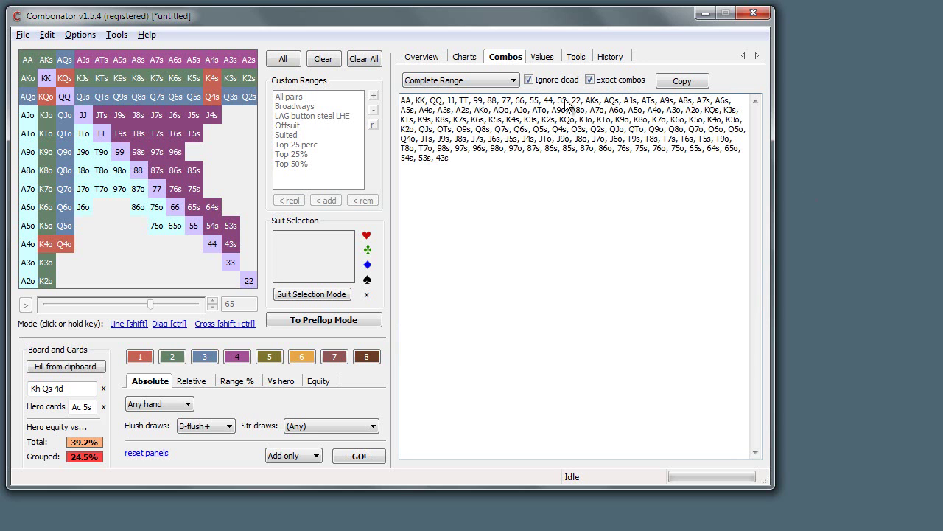
click(601, 85)
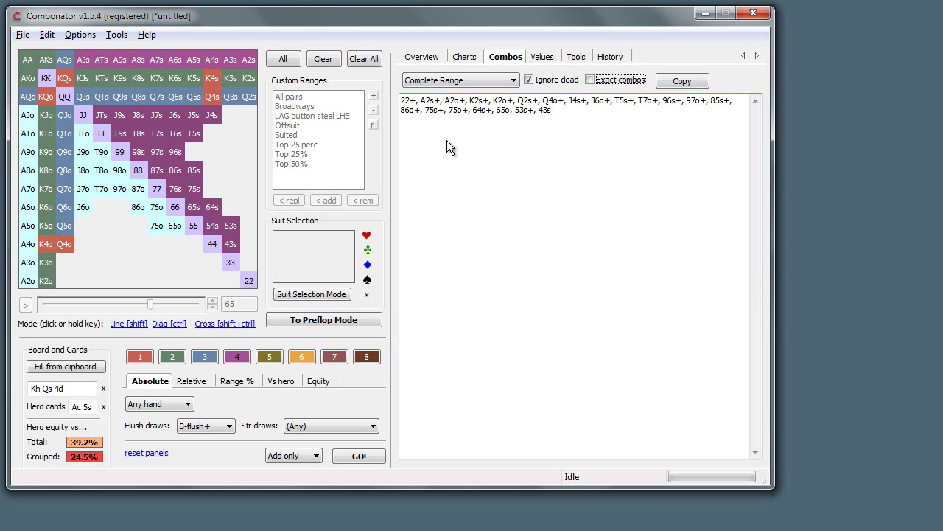
Turn off ignoring dead cards to examine the complete range's remaining combos, and turn the option back on.
drag(490, 102, 469, 105)
click(39, 396)
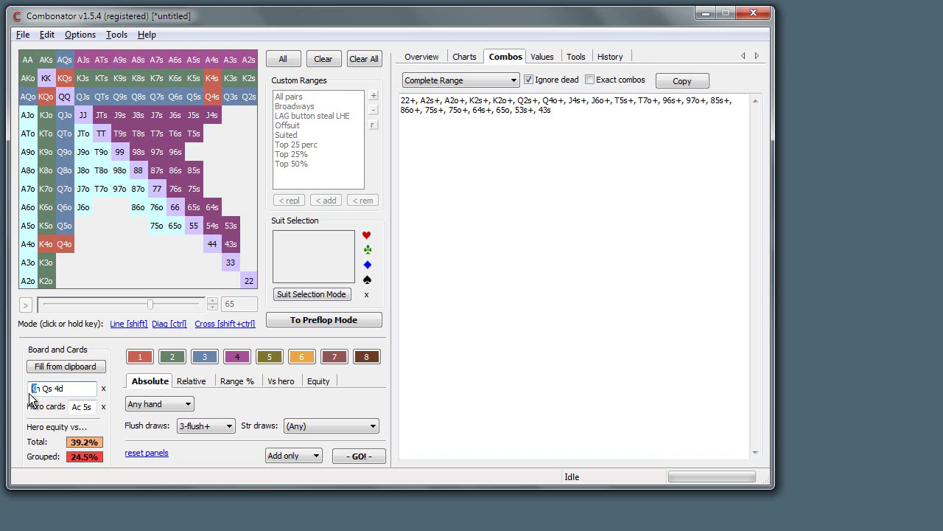
double_click(478, 101)
click(557, 81)
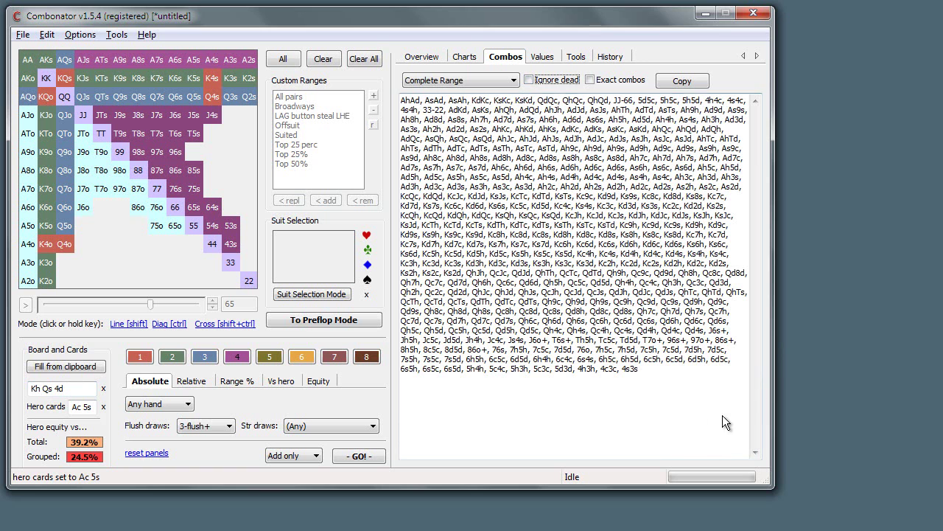
click(558, 81)
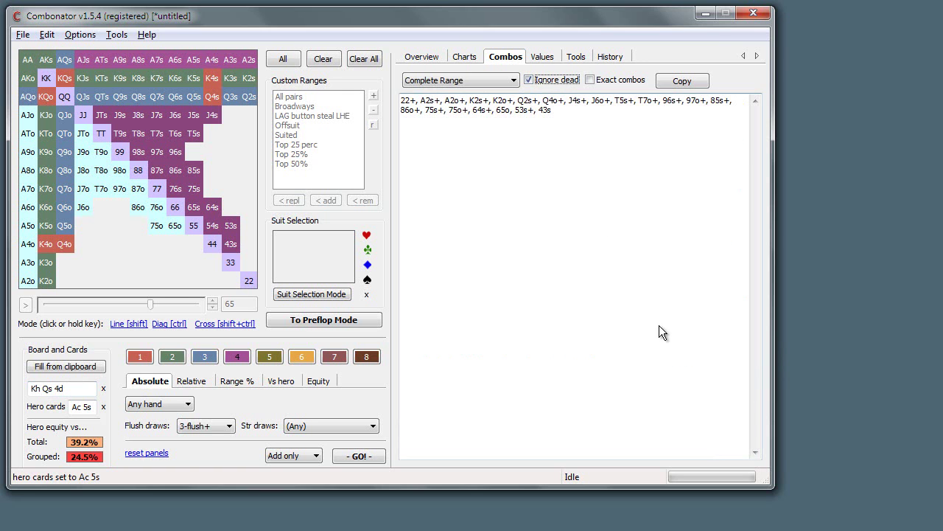
Show the combos for the grouped hands, switch to the ungrouped hands, and copy the ungrouped combos to the clipboard.
click(460, 81)
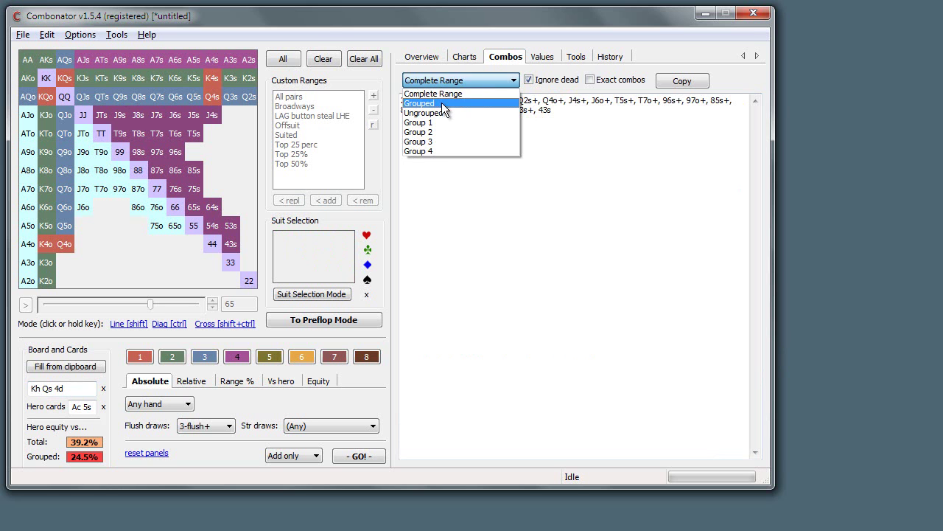
click(441, 103)
click(486, 82)
click(480, 113)
click(468, 80)
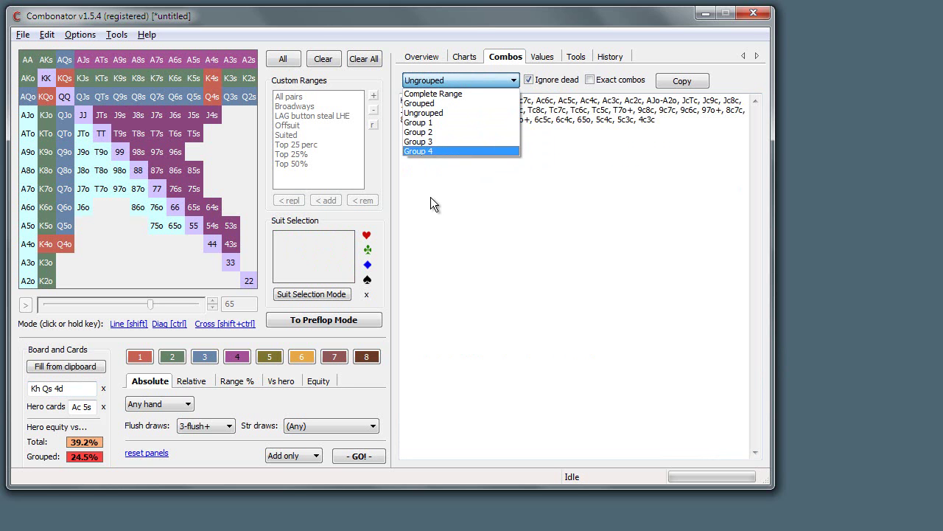
click(544, 197)
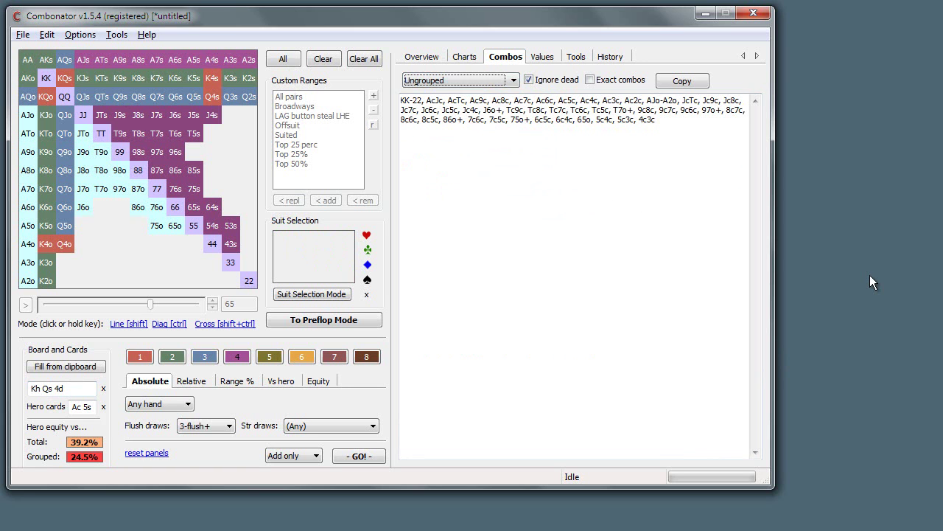
click(681, 81)
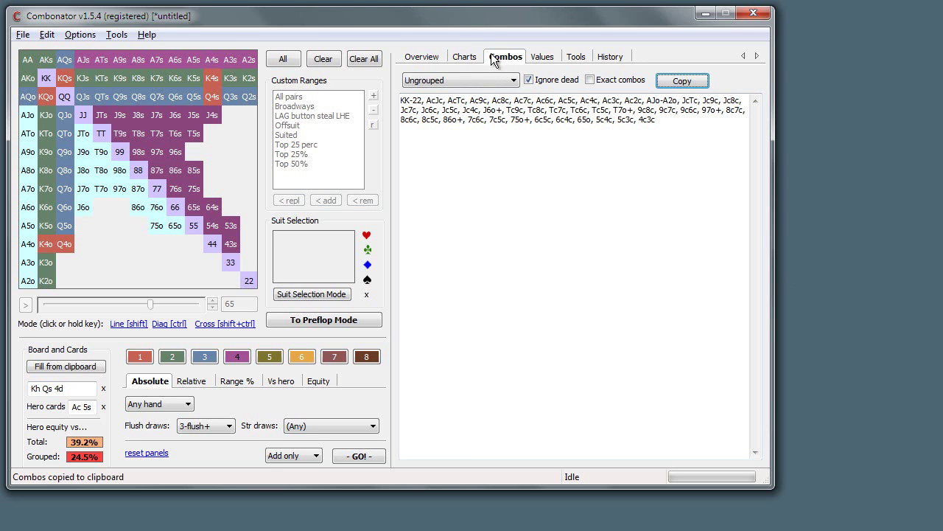
Open the Charts view and display the range as a stacked bar with groups only.
click(468, 59)
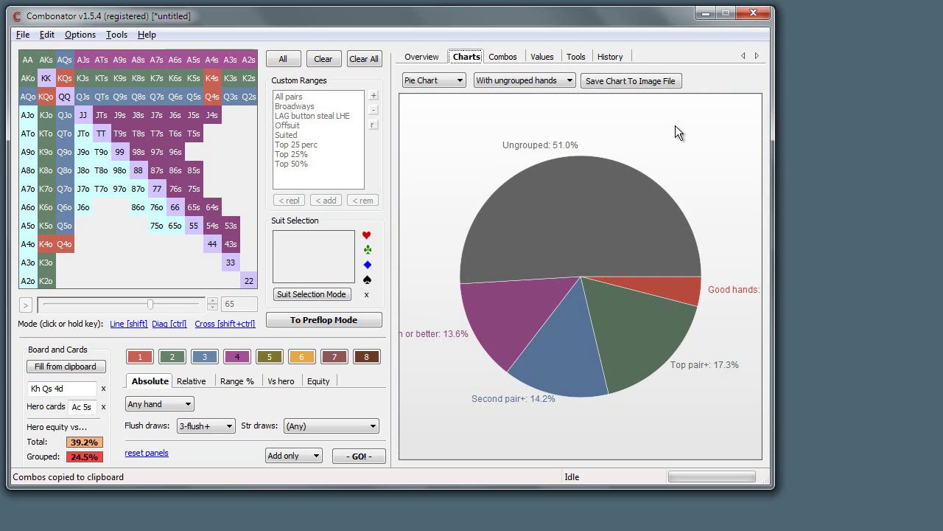
click(437, 80)
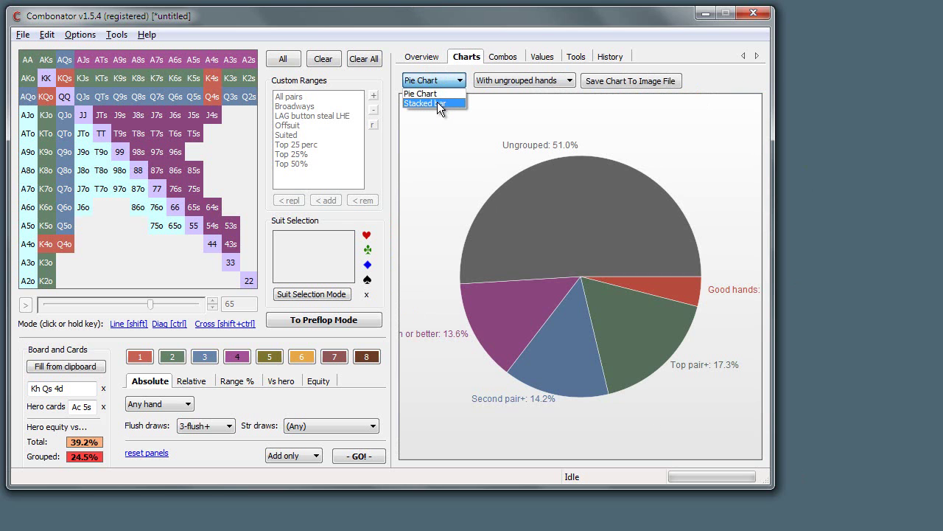
click(429, 105)
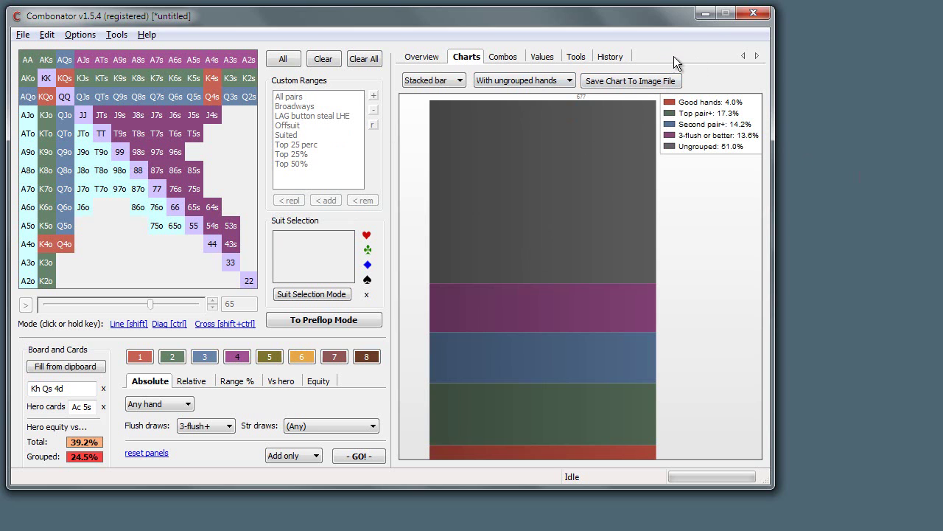
click(571, 81)
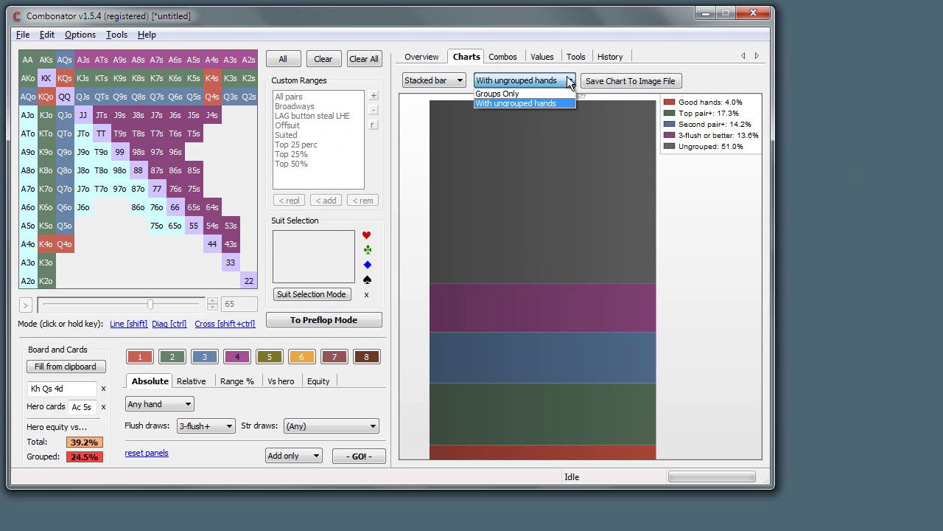
click(495, 94)
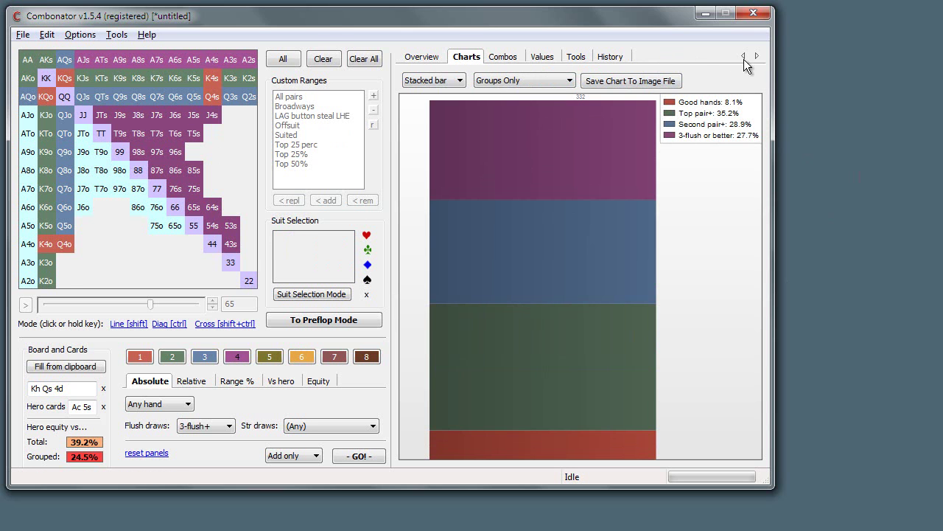
Check the options for saving the chart as the PNG image chart.png, and cancel without saving.
click(624, 82)
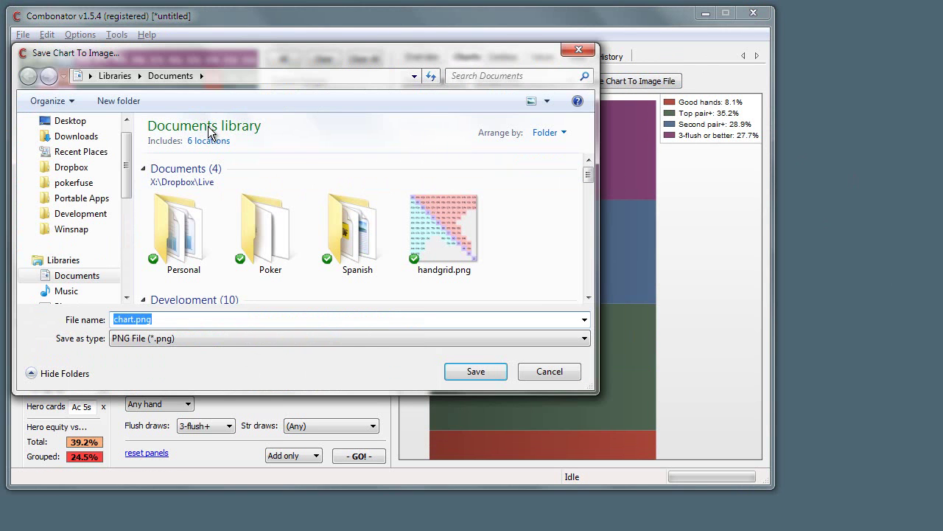
click(160, 320)
double_click(186, 319)
click(549, 373)
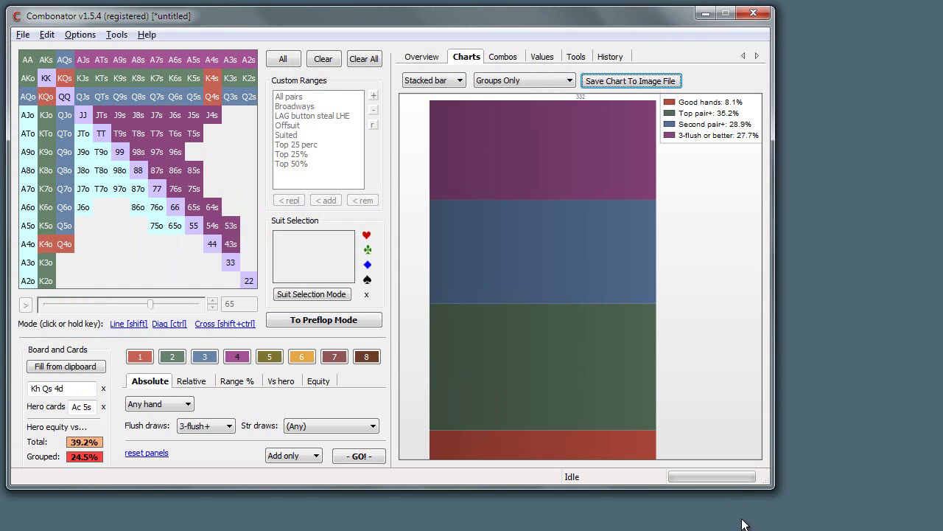